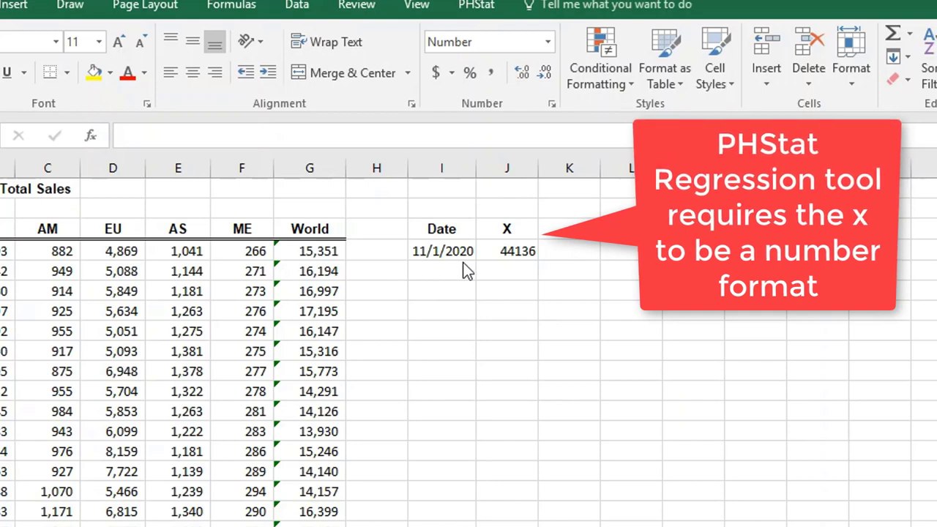
- Check the date in I4 and its numeric X equivalent in J4, and open PHStat's Simple Linear Regression
left_click(455, 251)
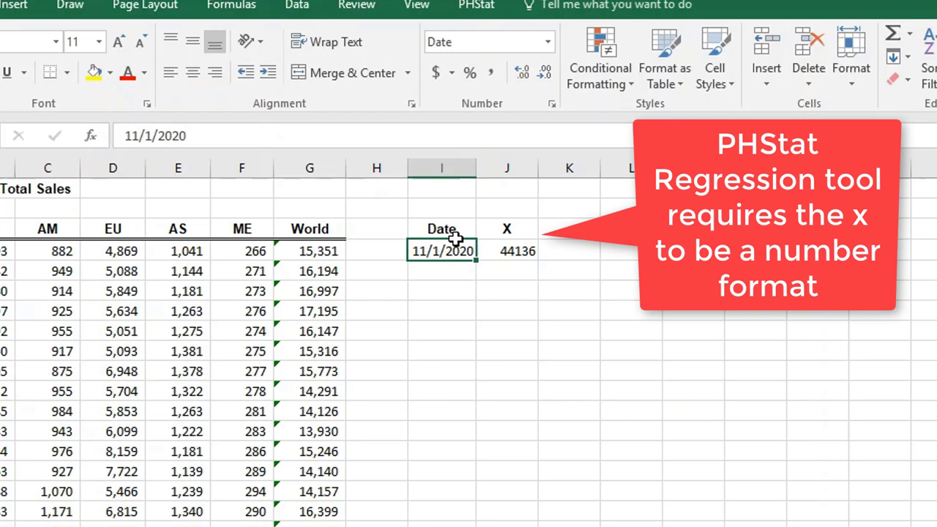
left_click(513, 251)
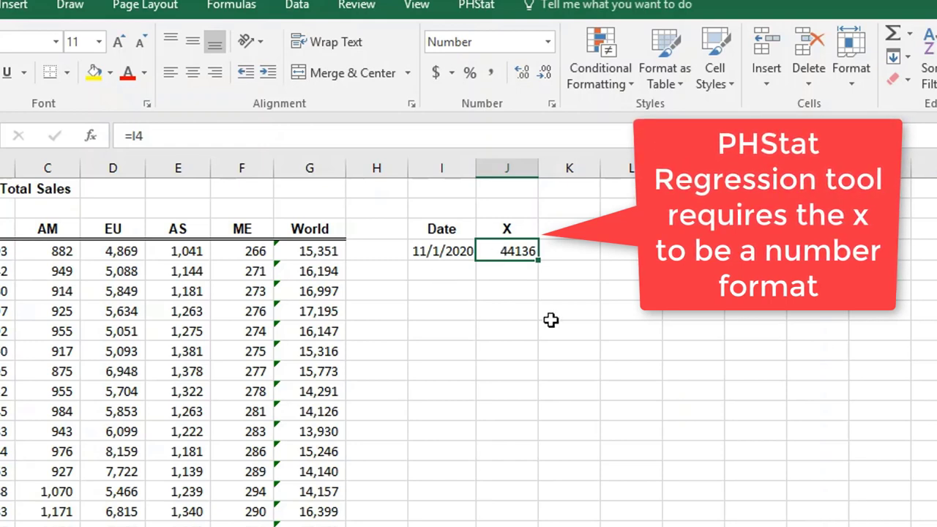
left_click(478, 6)
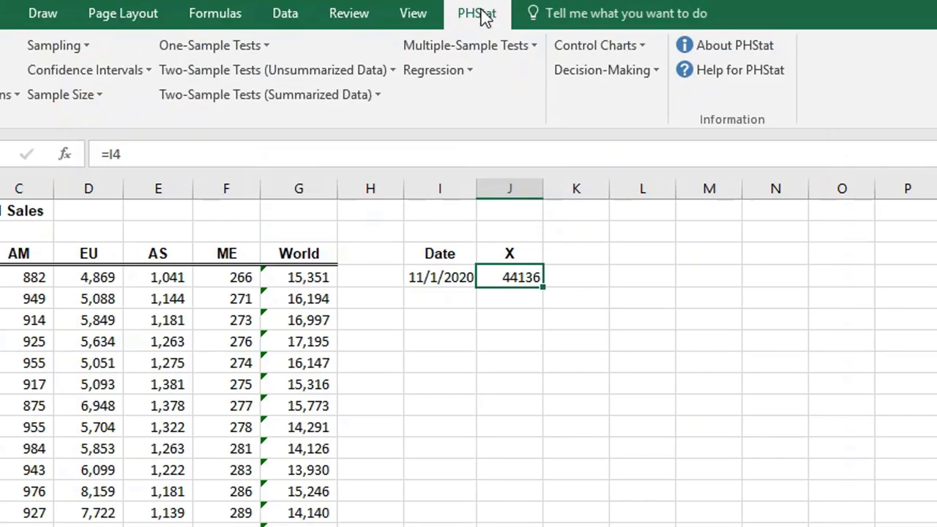
left_click(470, 70)
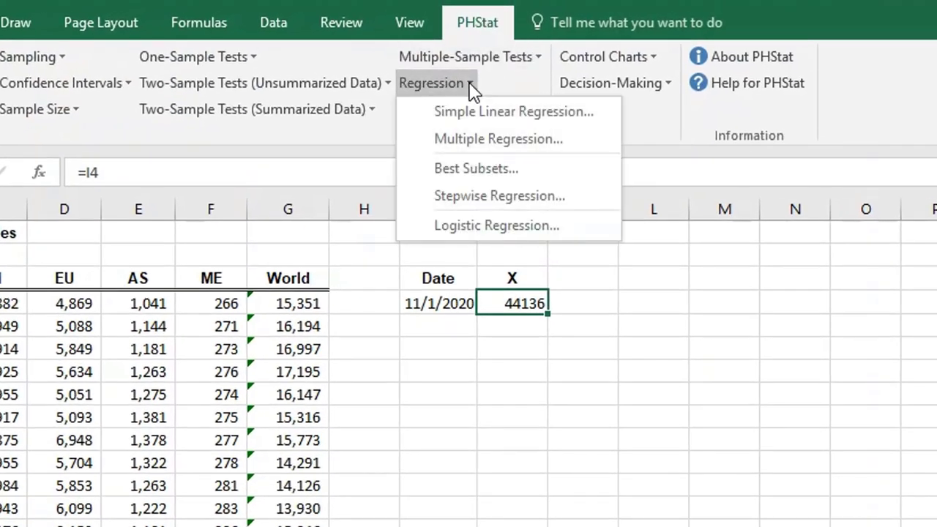
left_click(489, 113)
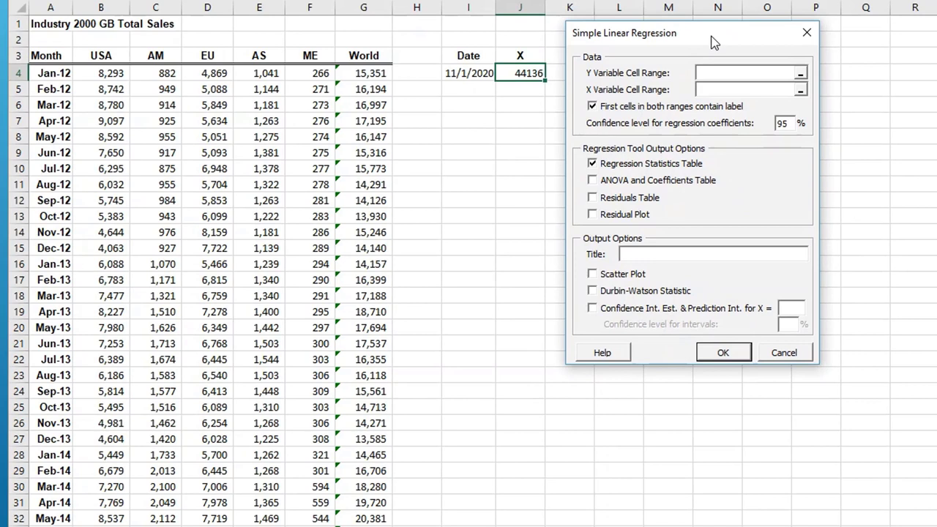
- Set the regression's Y variable range to the USA sales in B3:B63 and the X variable range to the months in A3:A63
left_click(724, 72)
left_click_drag(106, 57, 102, 526)
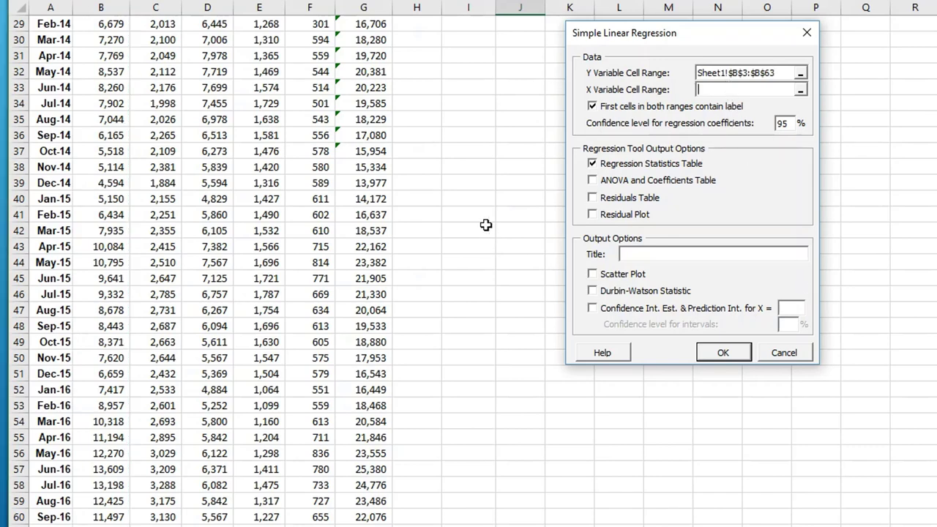
scroll(485, 221, "up", 9)
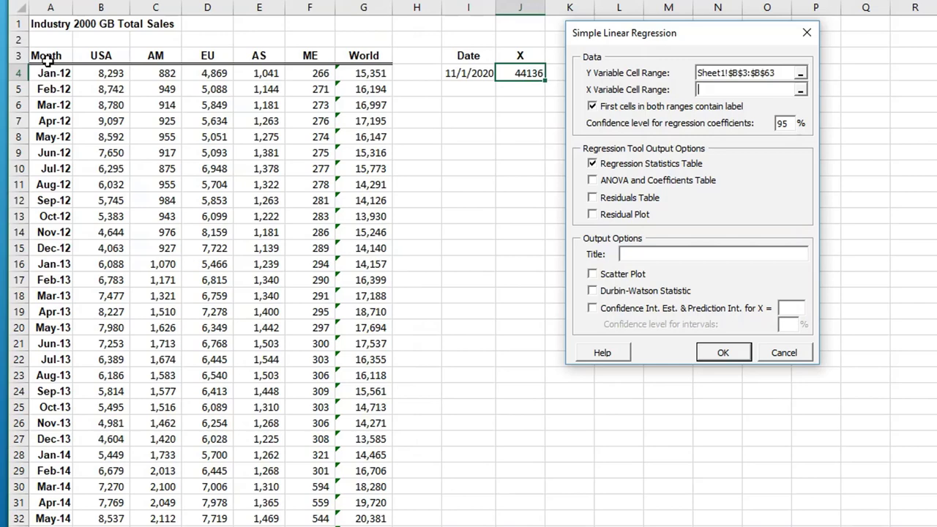
left_click_drag(47, 62, 59, 524)
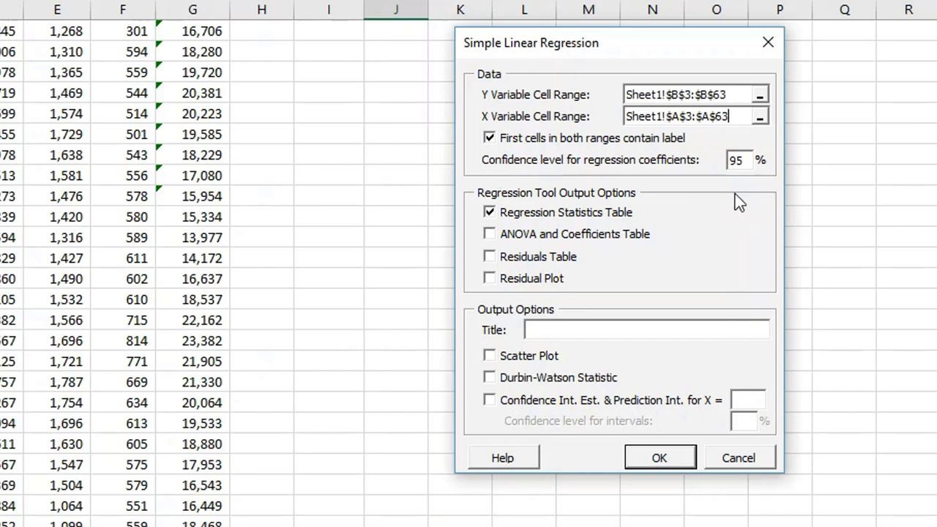
- Include the ANOVA and Coefficients Table, Residuals Table, Residual Plot and Durbin-Watson Statistic in the regression output
left_click(494, 235)
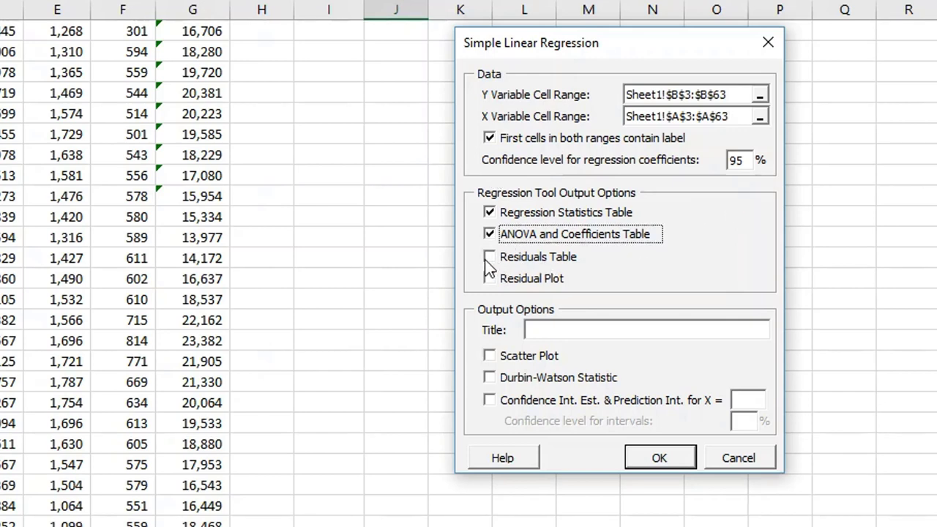
left_click(490, 257)
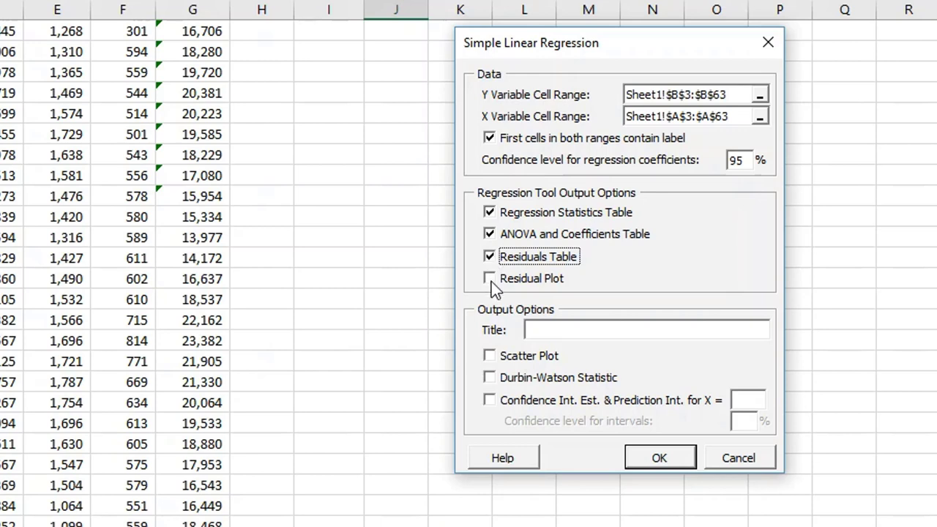
left_click(490, 279)
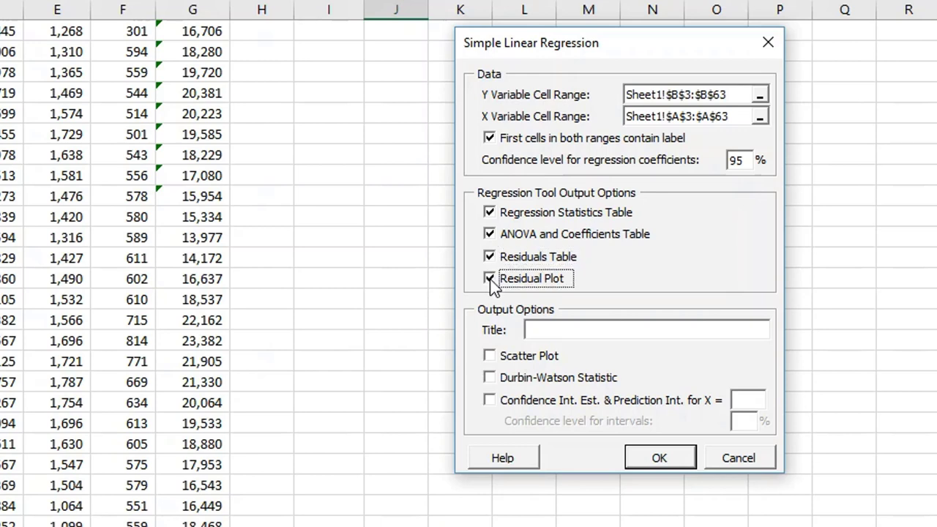
left_click(490, 378)
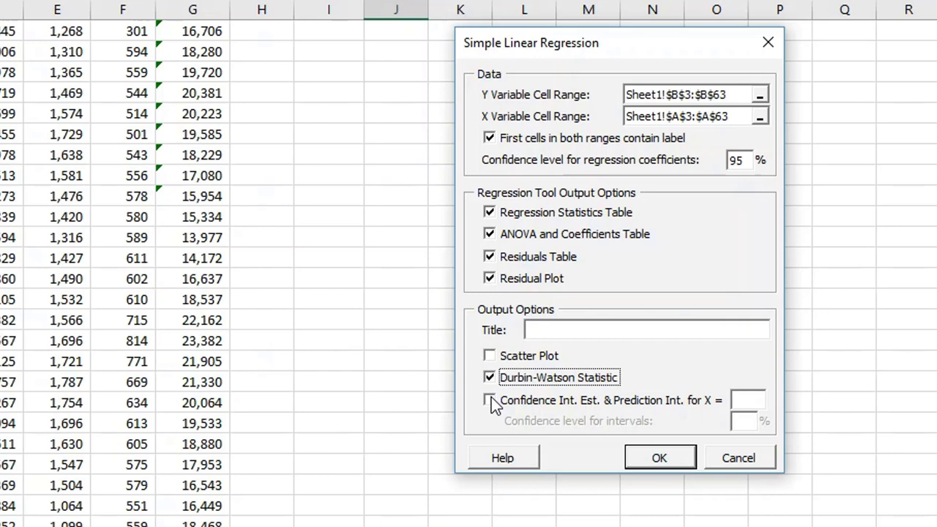
- Enable the confidence and prediction interval estimates for X = 44256 at a 95% confidence level and run the regression
left_click(490, 400)
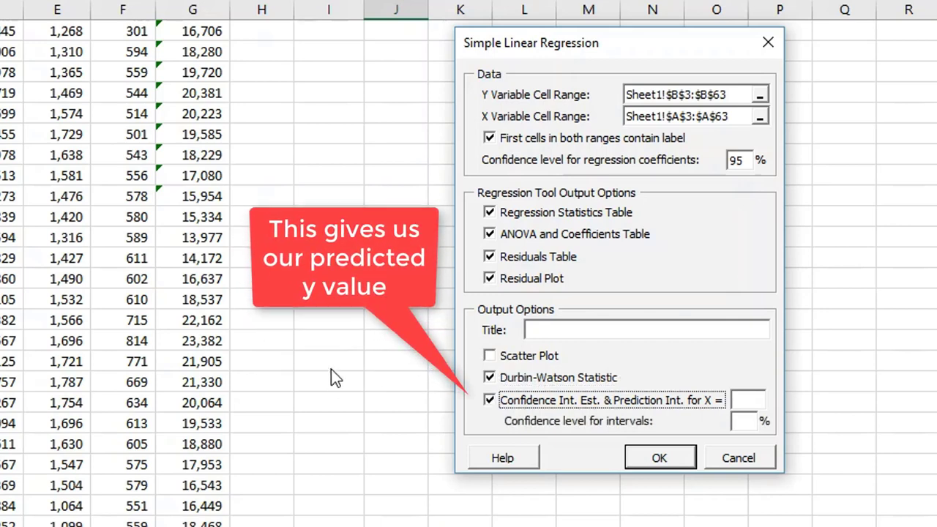
left_click(751, 399)
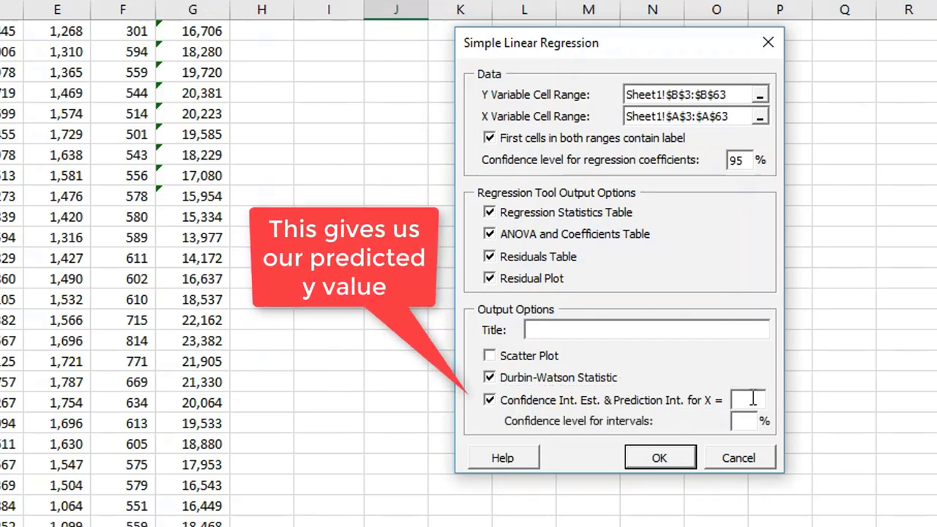
type("44256")
left_click(743, 423)
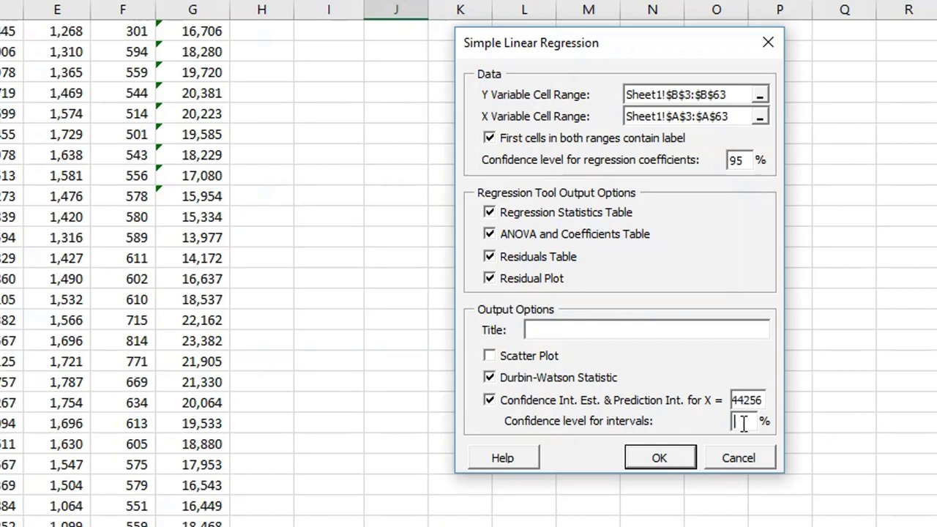
type("95")
left_click(659, 458)
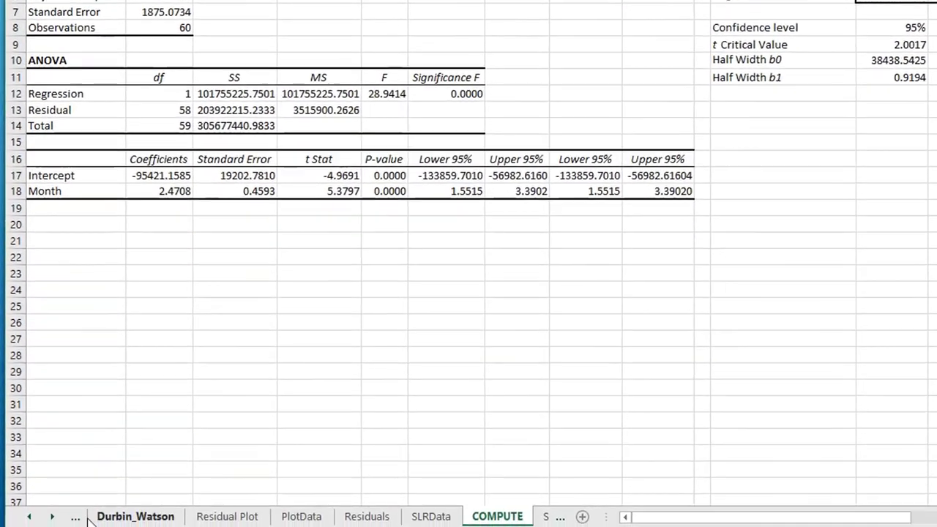
- Examine the predicted Y on the CIEandPI sheet and the regression statistics on the COMPUTE sheet, and look through the source data
left_click(74, 516)
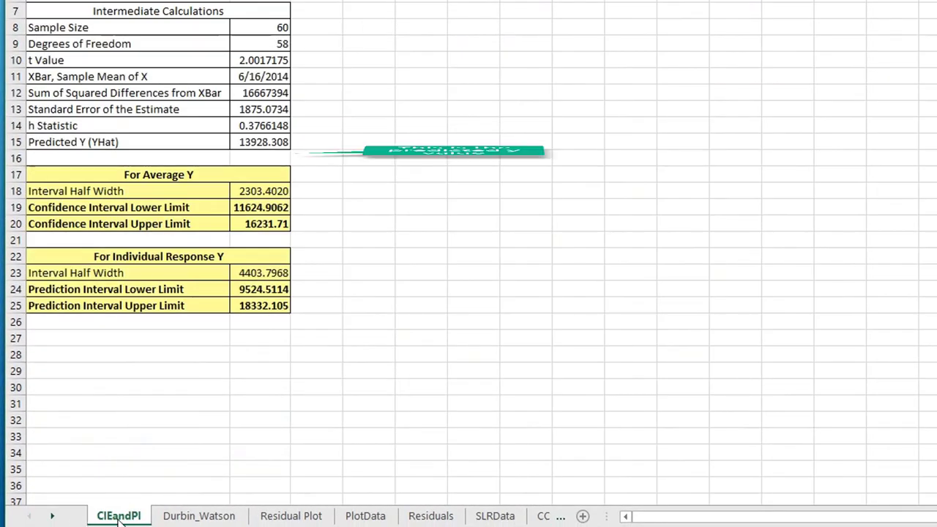
left_click(53, 518)
left_click(53, 518)
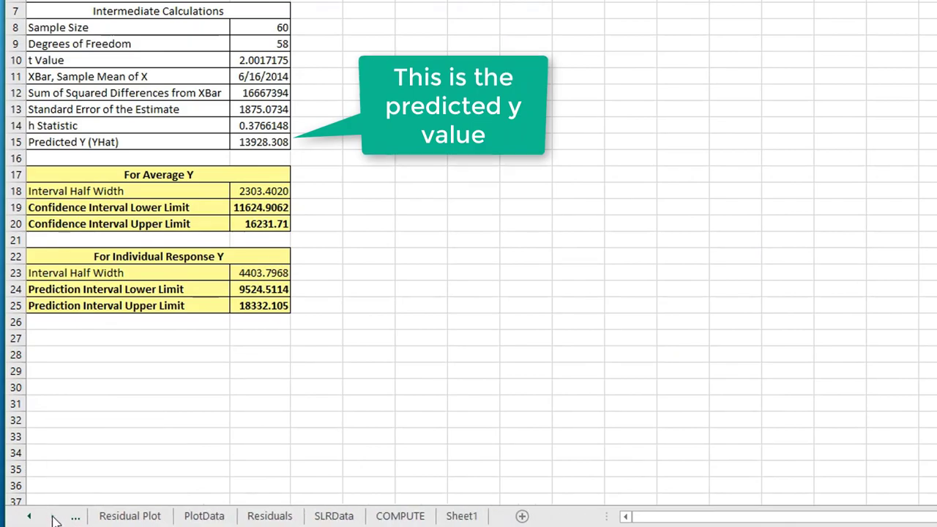
left_click(462, 516)
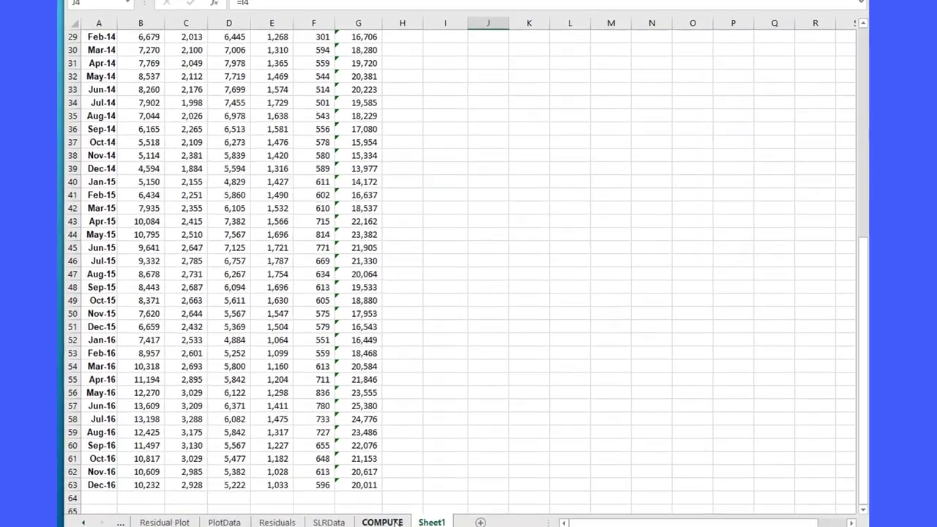
left_click(400, 517)
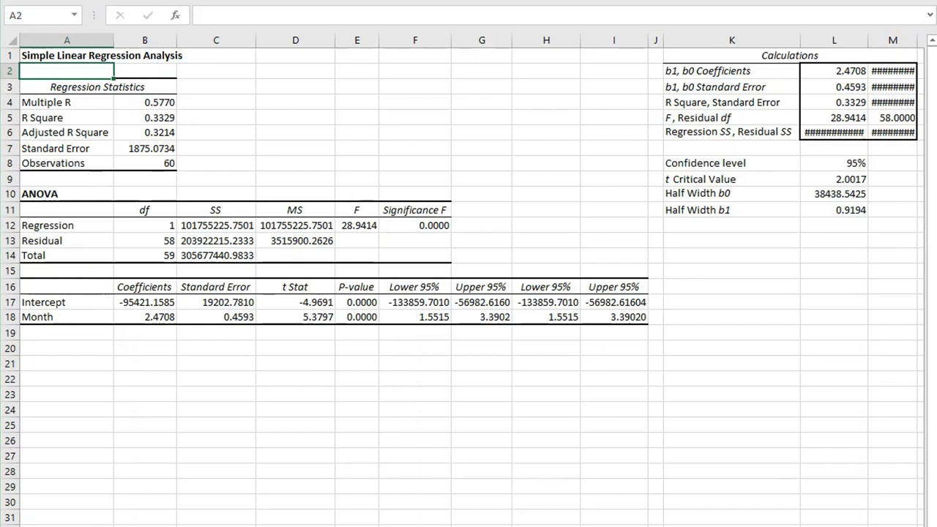
key("ctrl+Page_Up")
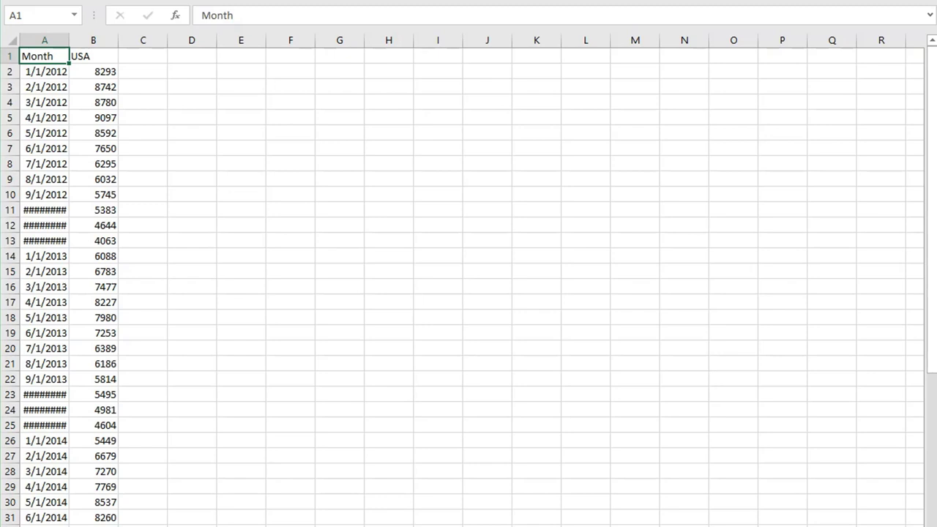
key("ctrl+Page_Down")
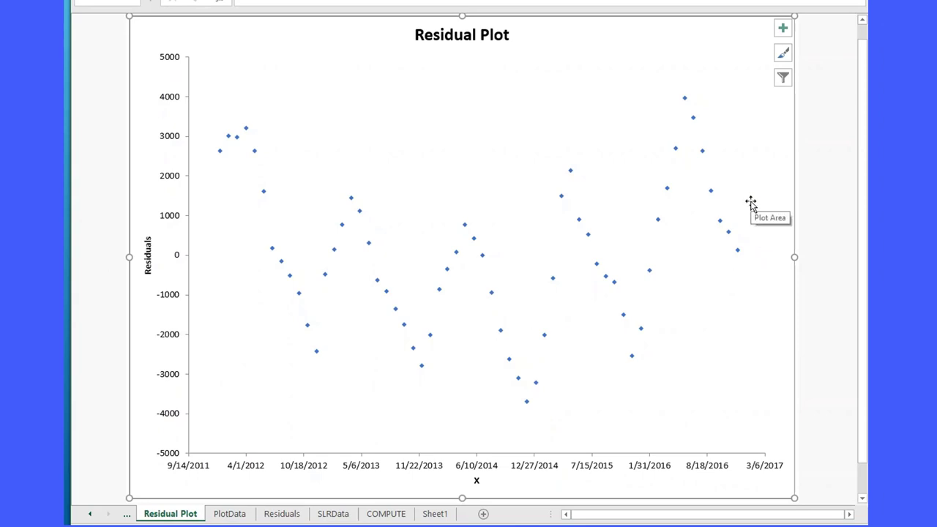
- Review the Durbin-Watson statistic, the residual plot and its data, and the regression coefficients on the COMPUTE sheet
left_click(126, 514)
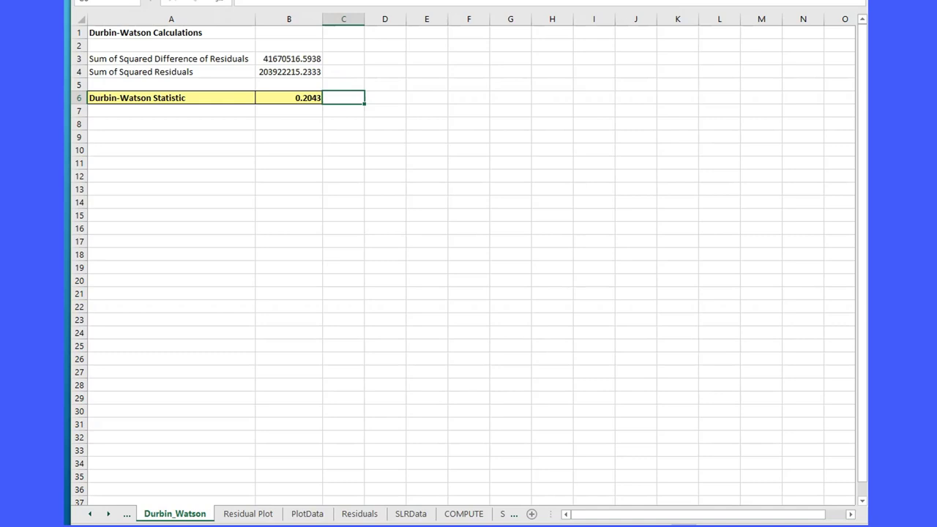
left_click(258, 515)
left_click(304, 514)
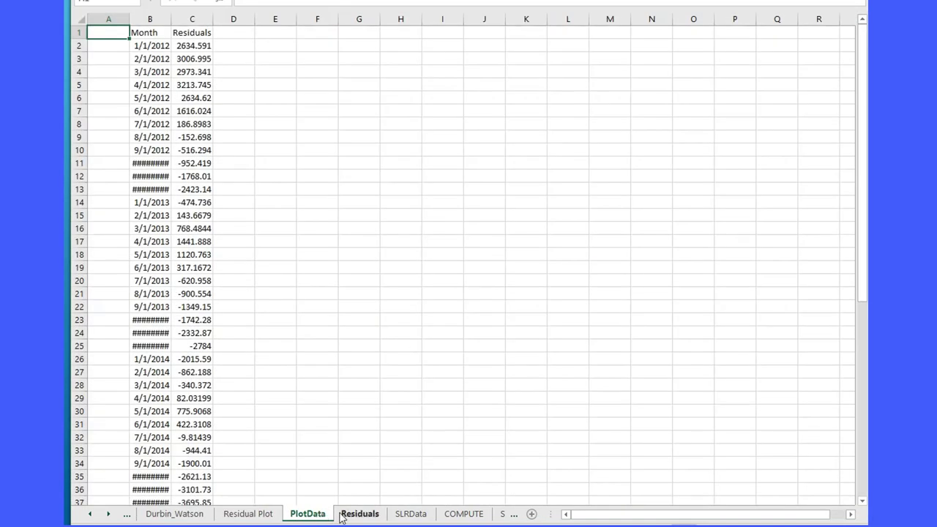
left_click(464, 514)
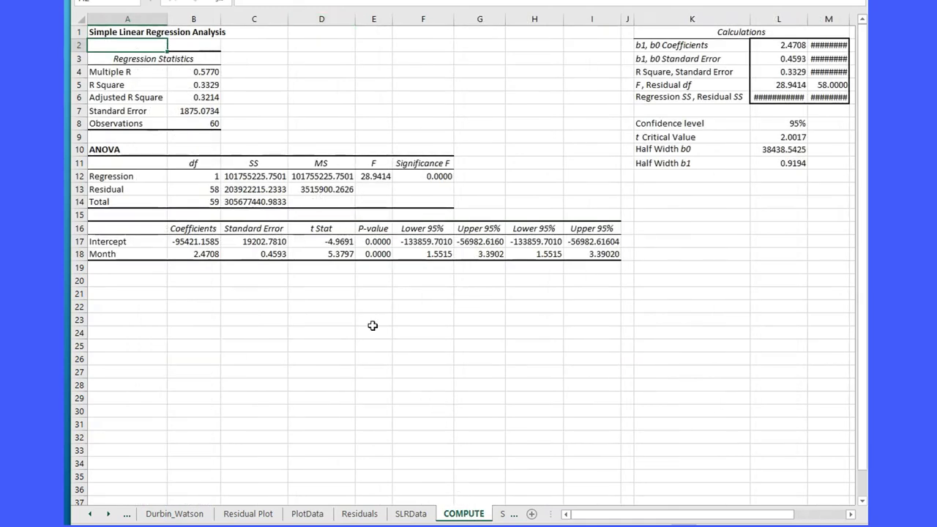
- Return to the first rows of the monthly sales table on Sheet1
left_click(502, 520)
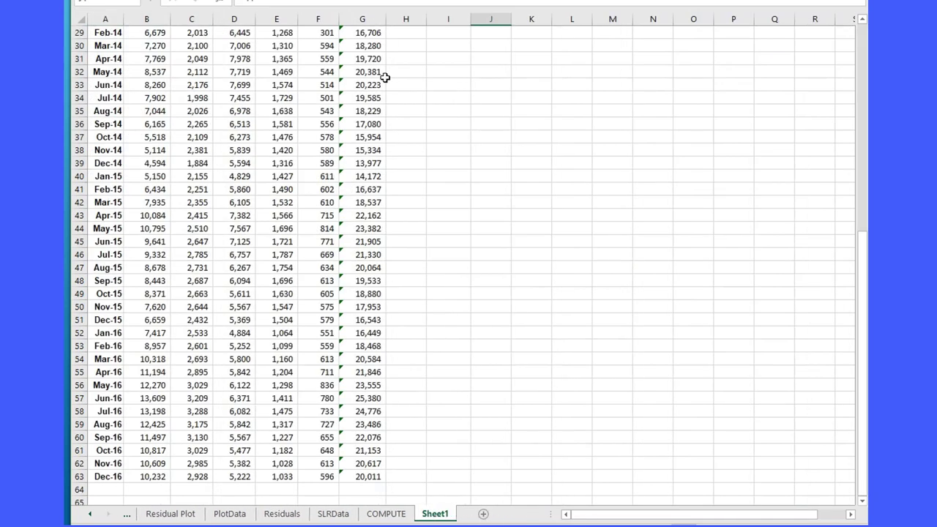
scroll(430, 139, "up", 9)
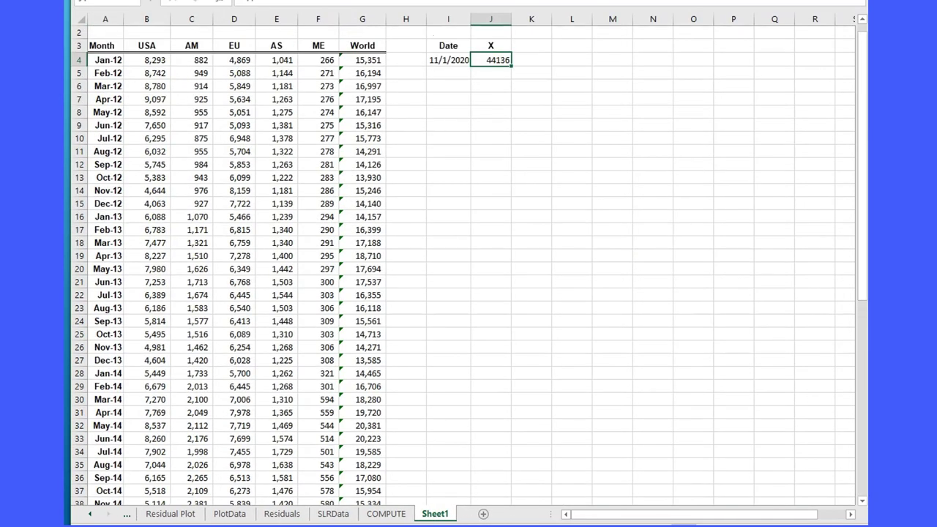
left_click(469, 2)
left_click(469, 1)
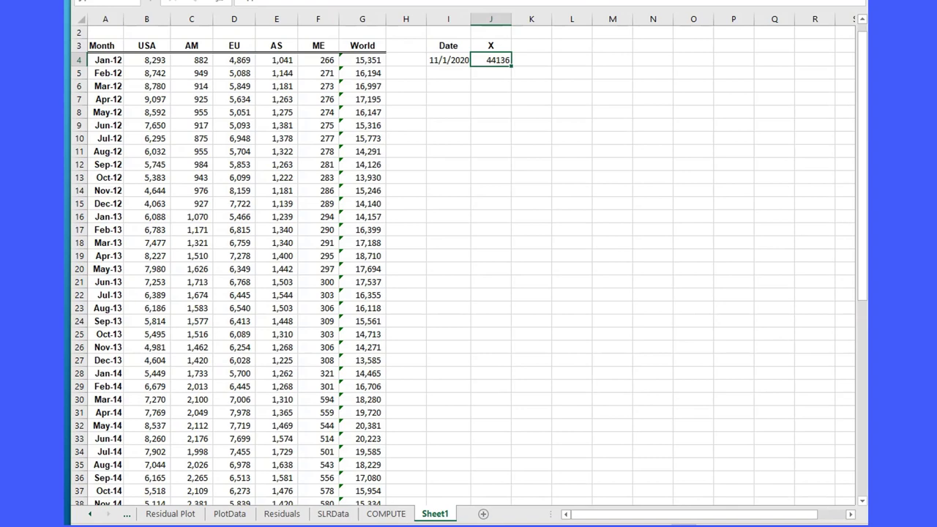